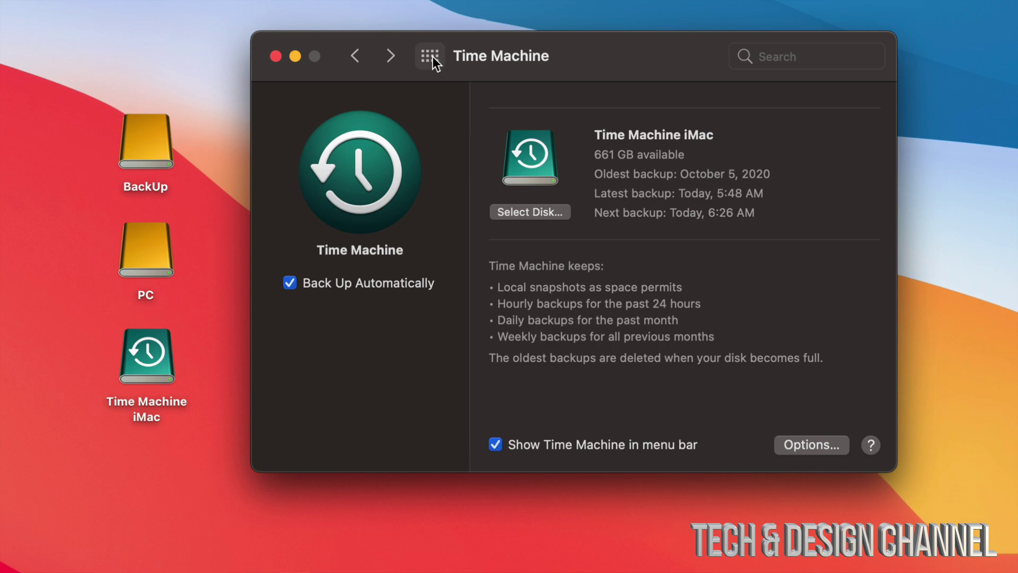
# Step: Show all system preferences, open the Time Machine preferences and place their window beside the desktop drives
pyautogui.click(432, 57)
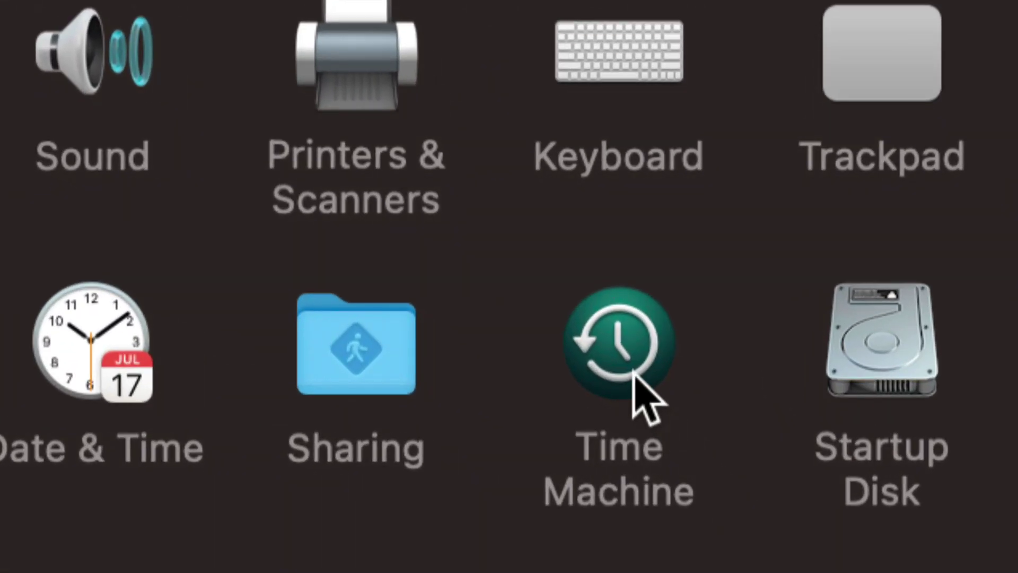
pyautogui.click(634, 371)
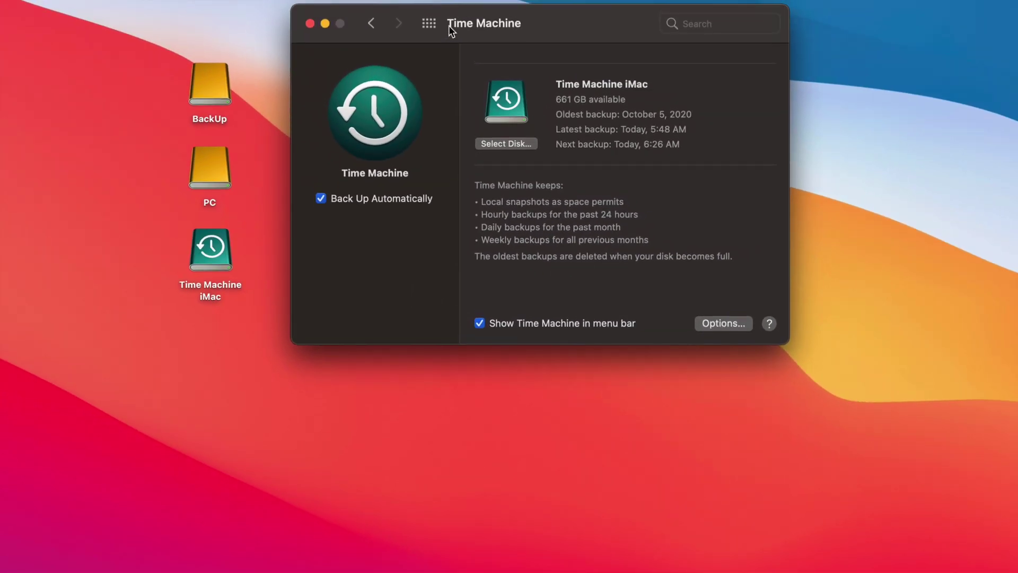
pyautogui.moveTo(448, 26); pyautogui.dragTo(448, 59)
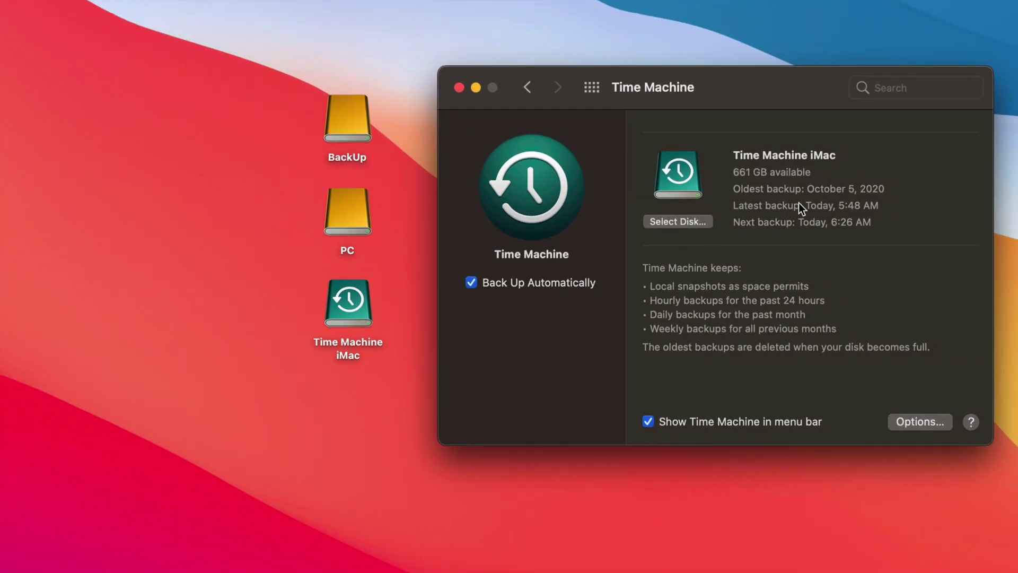
pyautogui.moveTo(782, 97); pyautogui.dragTo(773, 95)
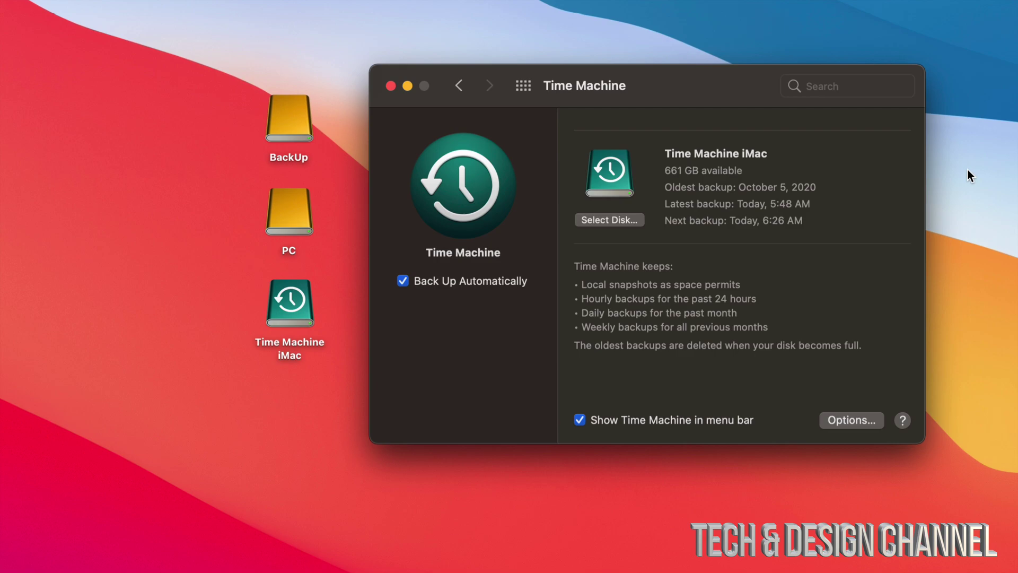
pyautogui.moveTo(631, 100); pyautogui.dragTo(750, 95)
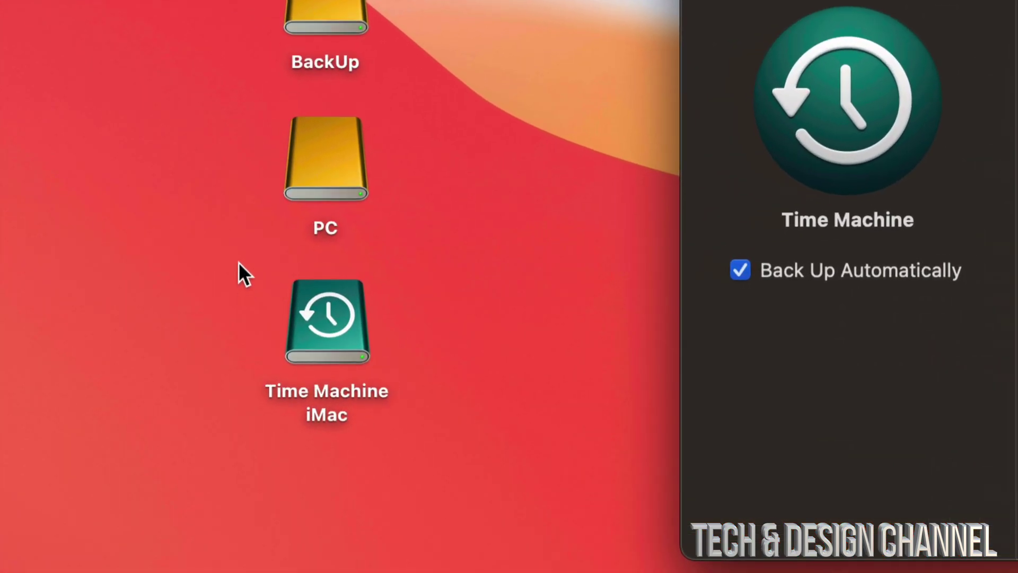
# Step: Open the Time Machine options and select the BackUp drive in the list of items excluded from backups
pyautogui.moveTo(322, 378); pyautogui.dragTo(533, 186)
pyautogui.click(612, 199)
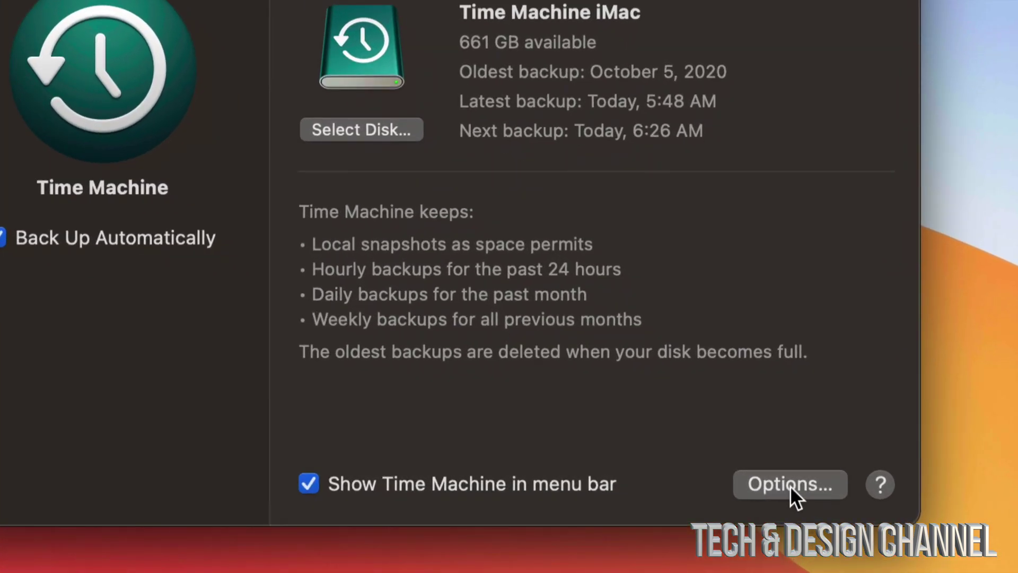
pyautogui.click(766, 484)
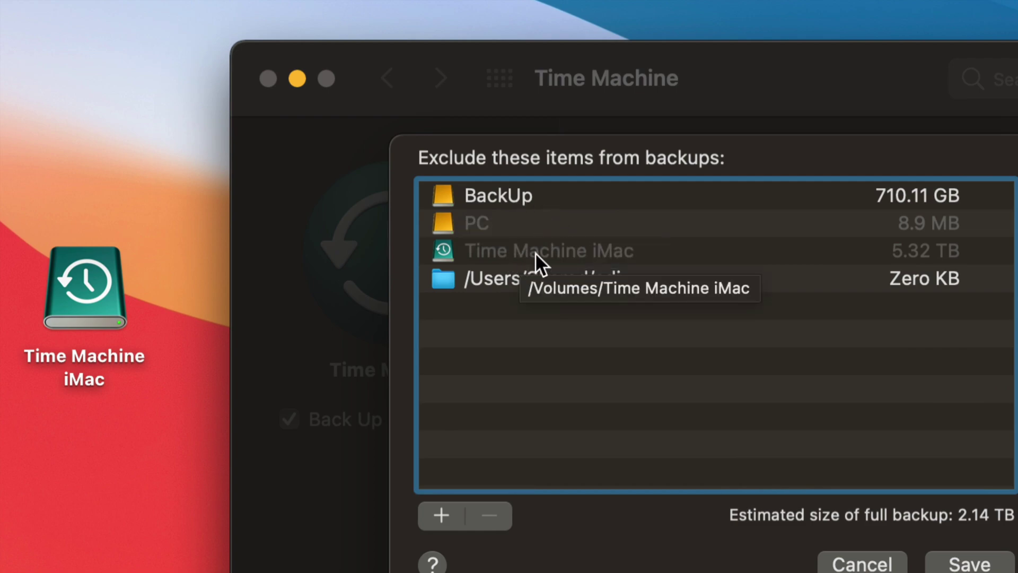
pyautogui.click(489, 195)
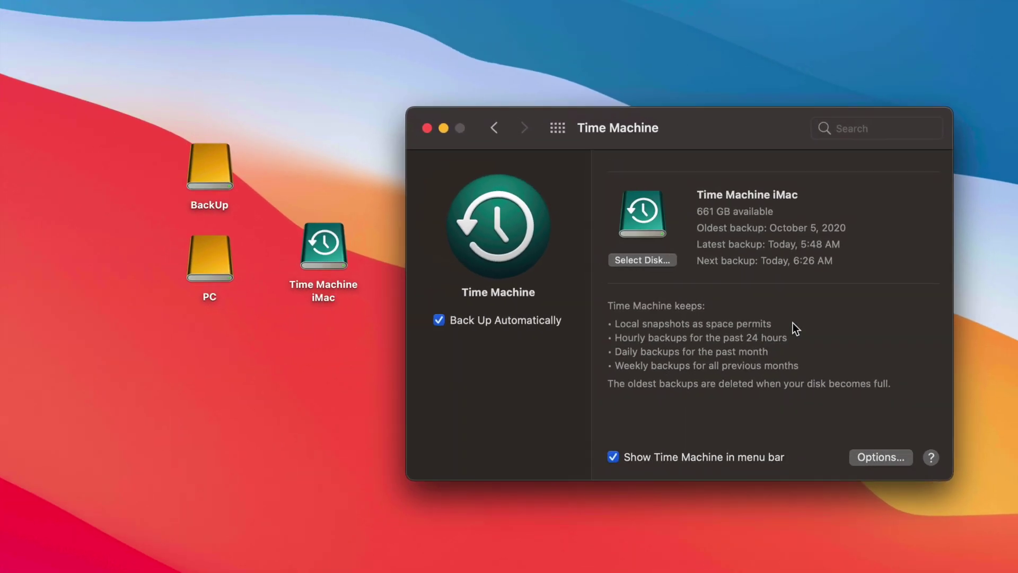
# Step: Move the Time Machine iMac drive icon below the PC drive on the desktop and close the Time Machine preferences
pyautogui.moveTo(350, 246); pyautogui.dragTo(212, 344)
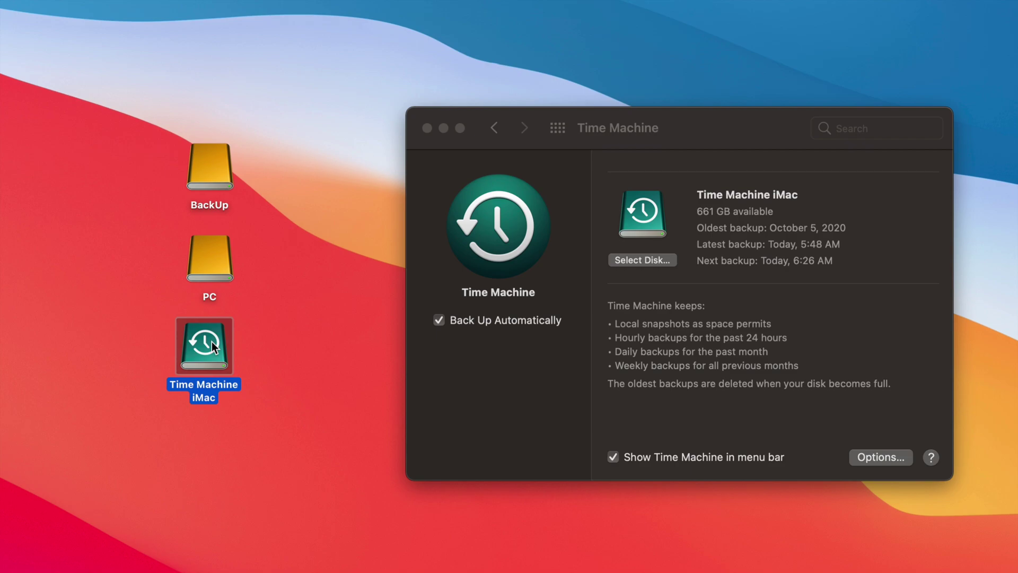
pyautogui.click(699, 134)
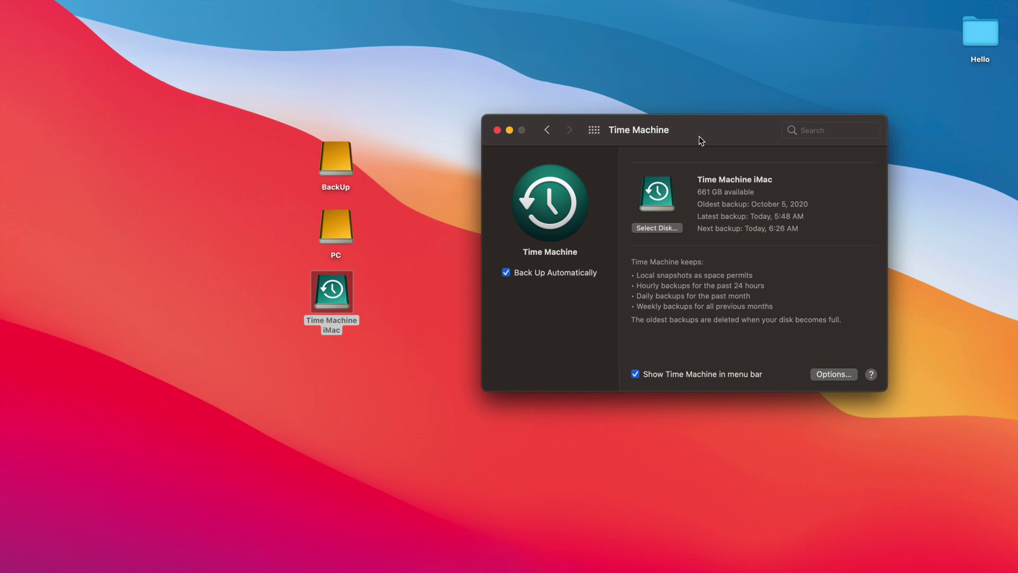
pyautogui.press('cmd+f')
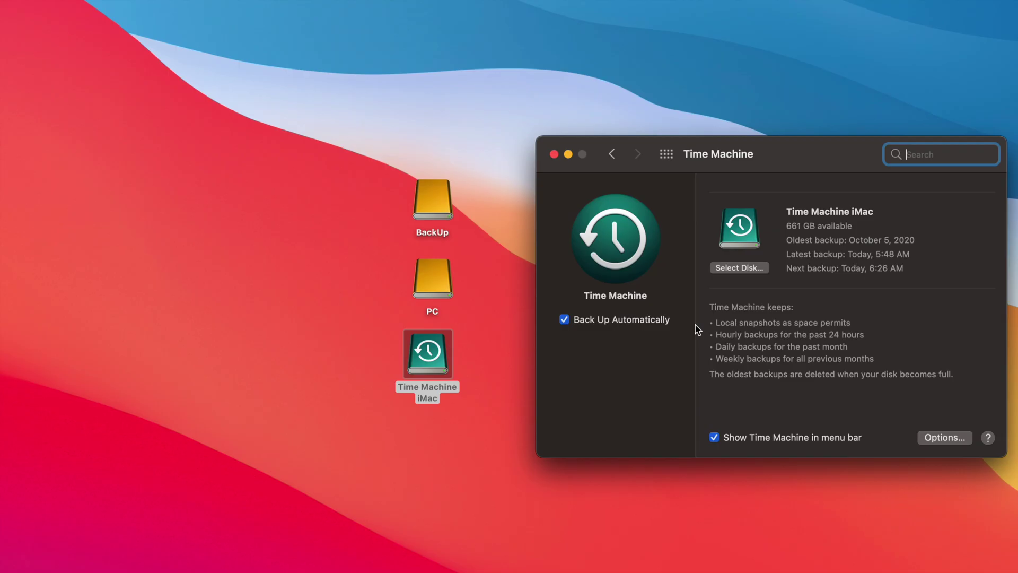
pyautogui.click(555, 154)
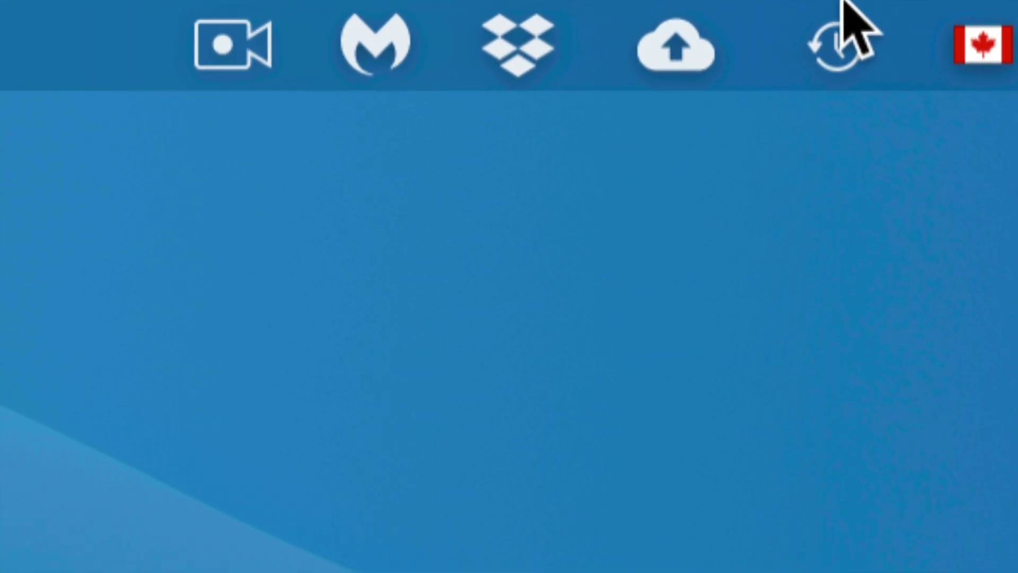
# Step: Restore sd u 1.MP4 to the desktop from the November 14, 2020 Time Machine backup
pyautogui.click(825, 55)
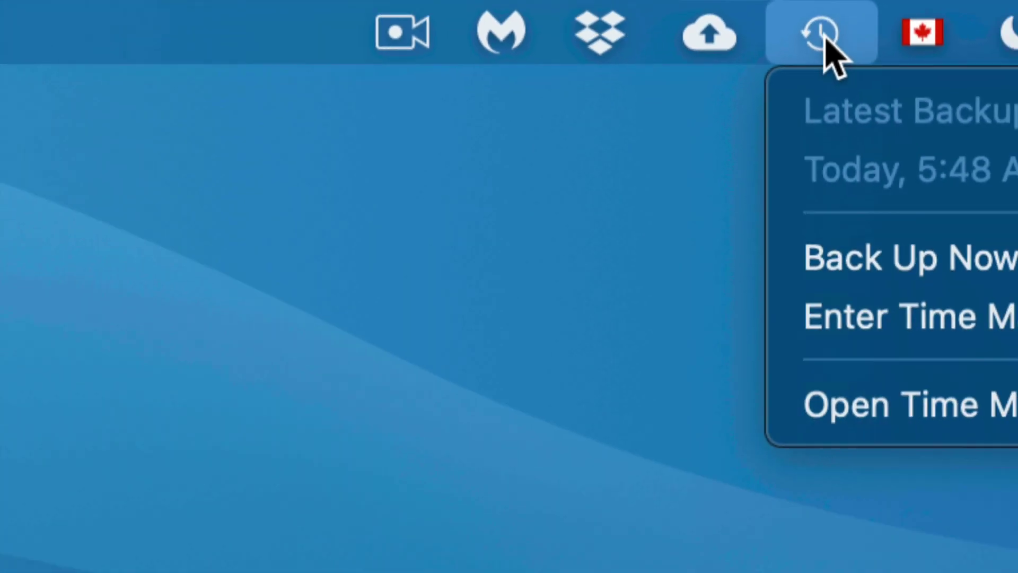
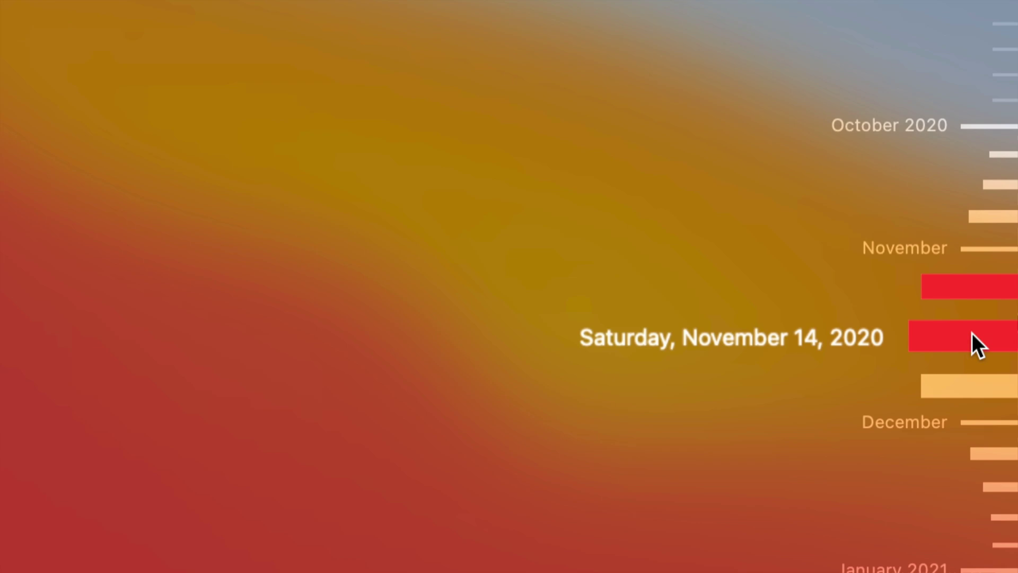
pyautogui.click(972, 333)
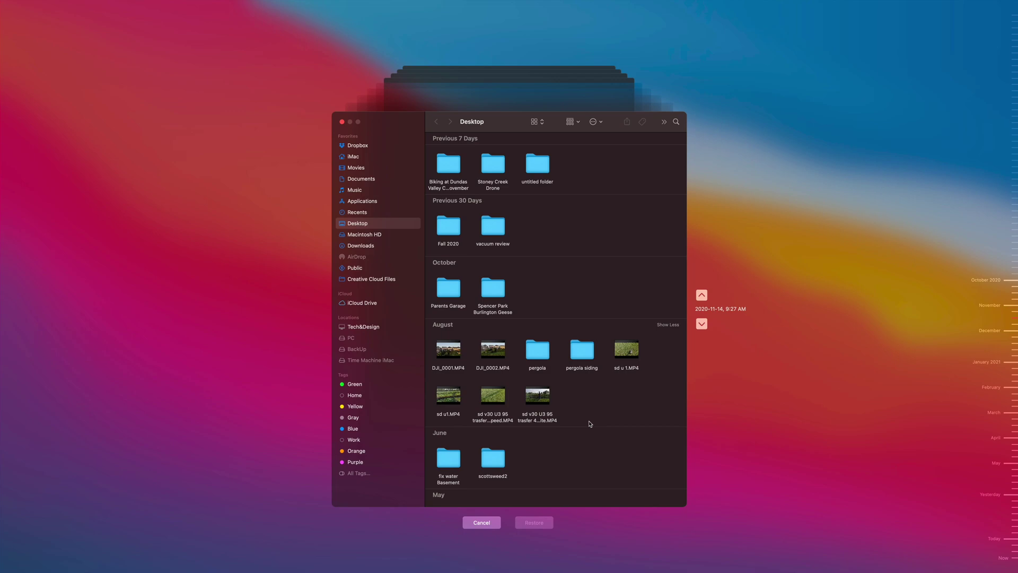
pyautogui.click(636, 353)
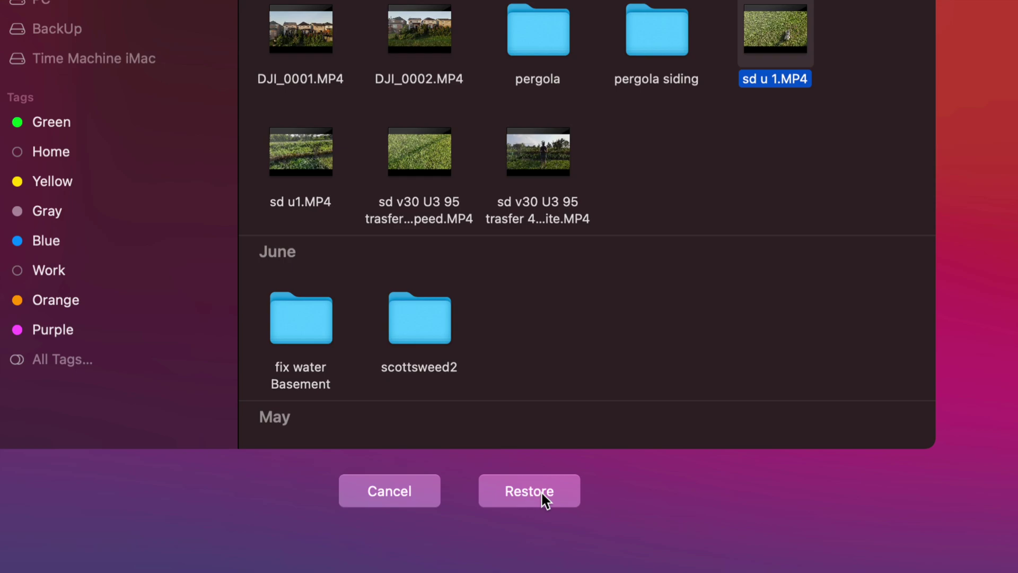
pyautogui.click(541, 491)
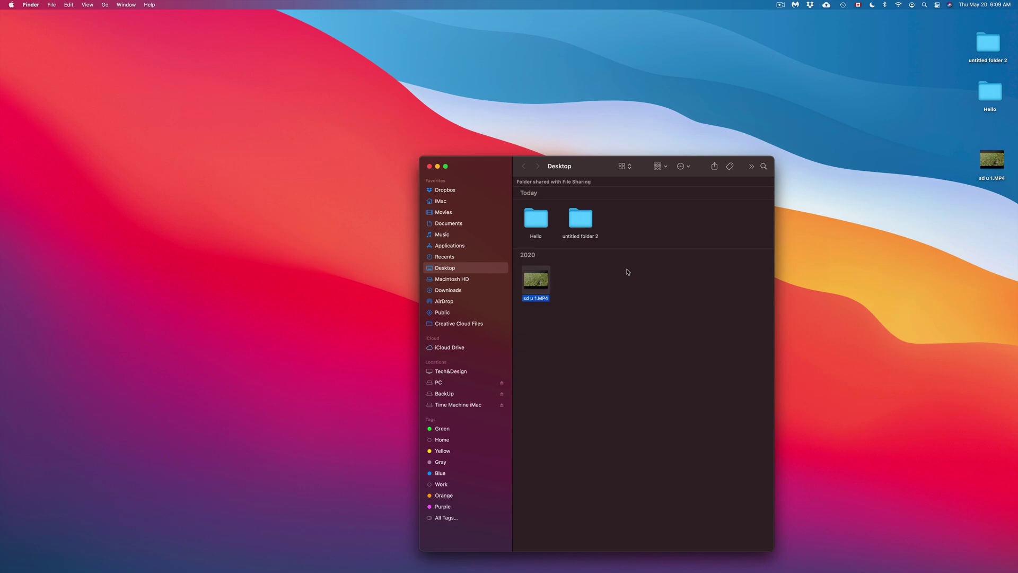
# Step: Move the restored sd u 1.MP4 into open desktop space and shift the Finder window clear of the drive icons
pyautogui.moveTo(990, 158); pyautogui.dragTo(892, 213)
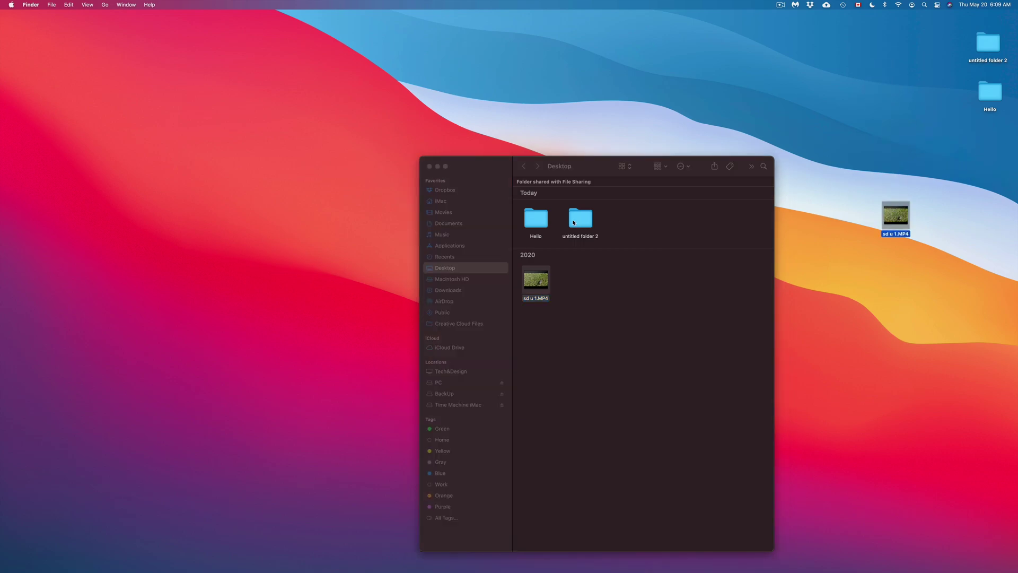
pyautogui.click(498, 169)
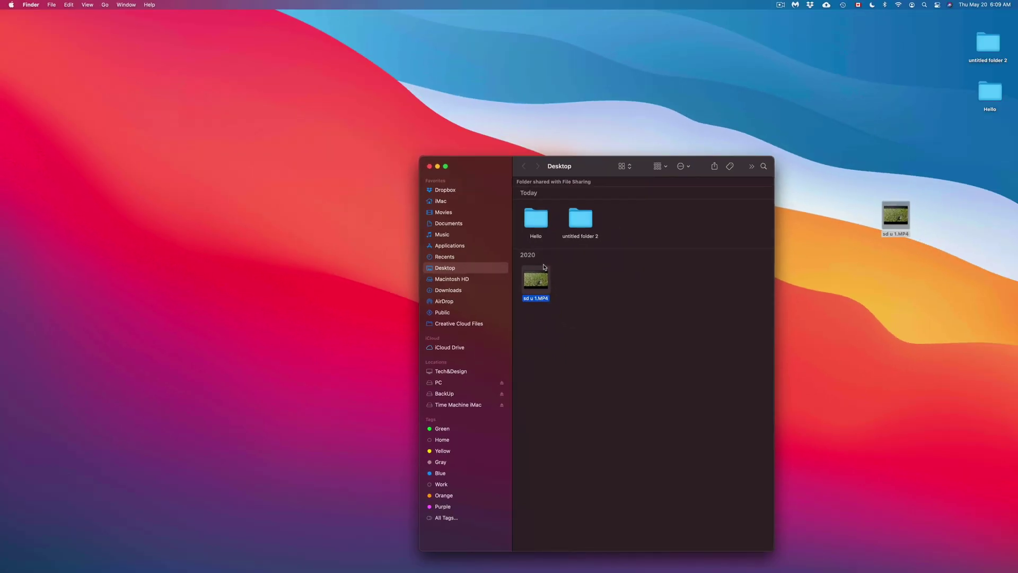
pyautogui.moveTo(905, 222); pyautogui.dragTo(905, 156)
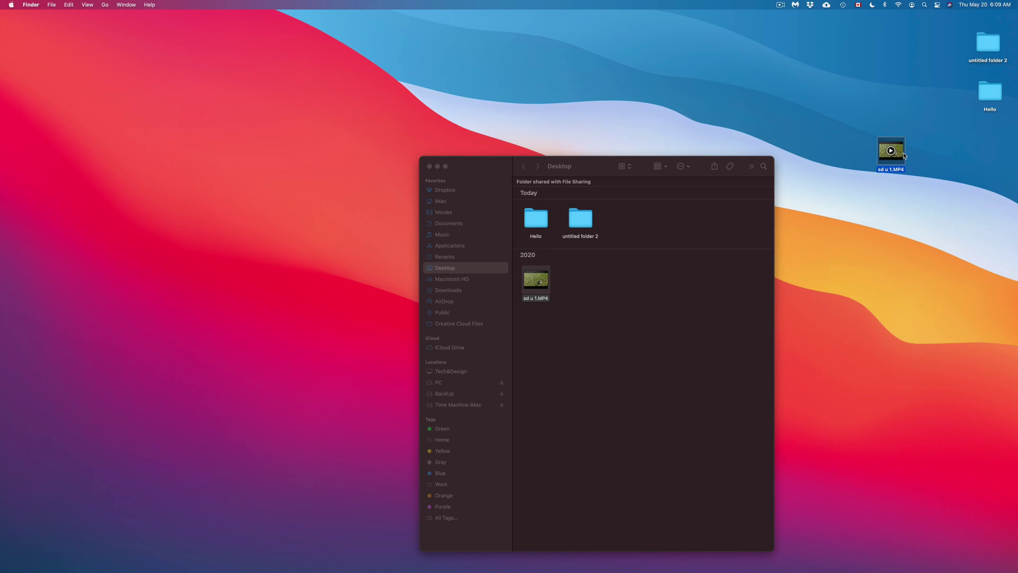
pyautogui.moveTo(904, 156); pyautogui.dragTo(900, 204)
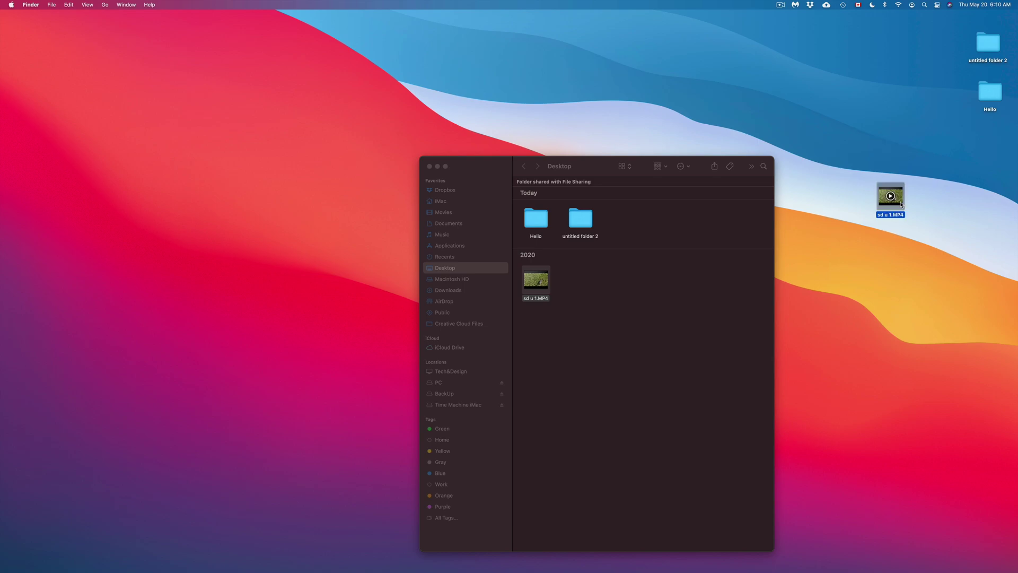
pyautogui.moveTo(595, 166); pyautogui.dragTo(564, 152)
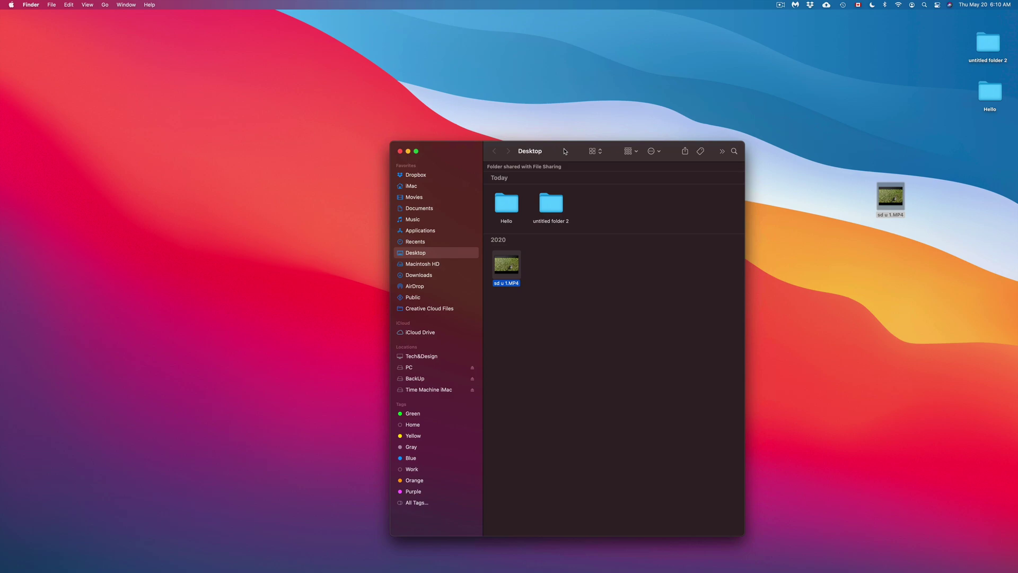
pyautogui.moveTo(565, 151); pyautogui.dragTo(798, 95)
# Step: Arrange the drive icons in a row on the desktop in the order BackUp, PC, Time Machine iMac
pyautogui.click(570, 216)
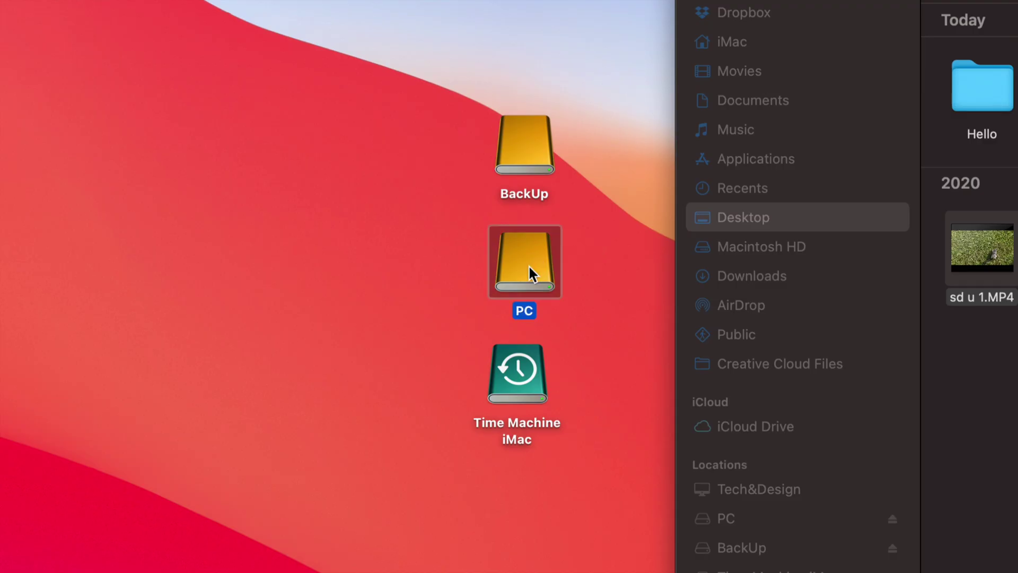
pyautogui.moveTo(528, 264); pyautogui.dragTo(432, 147)
pyautogui.click(534, 141)
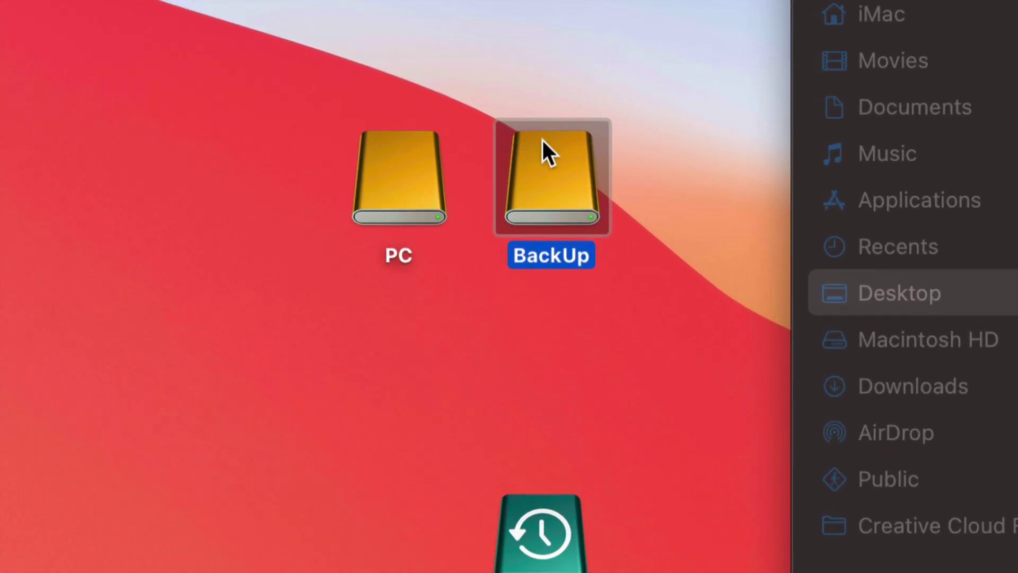
pyautogui.moveTo(569, 197); pyautogui.dragTo(616, 184)
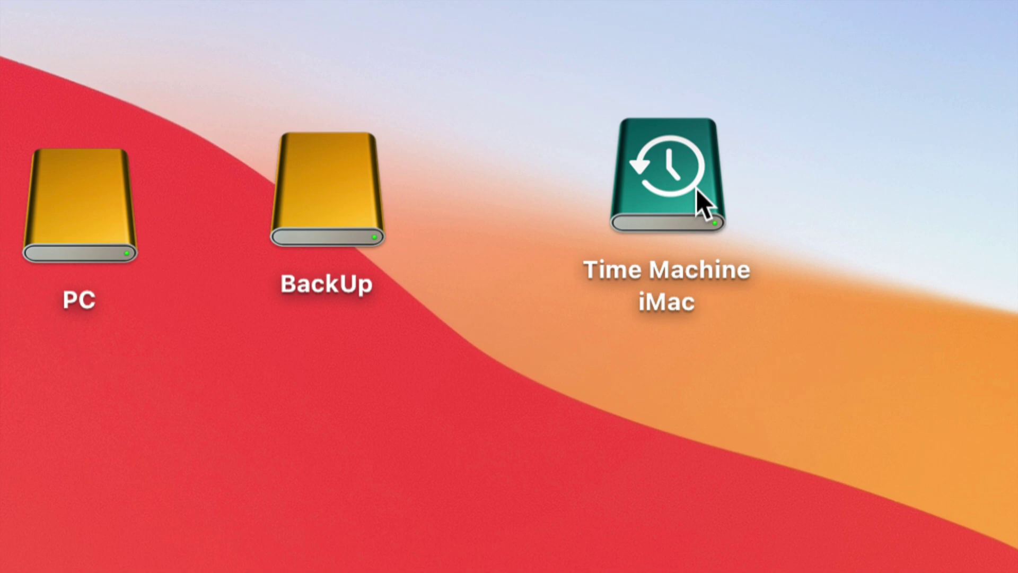
pyautogui.moveTo(97, 208); pyautogui.dragTo(485, 184)
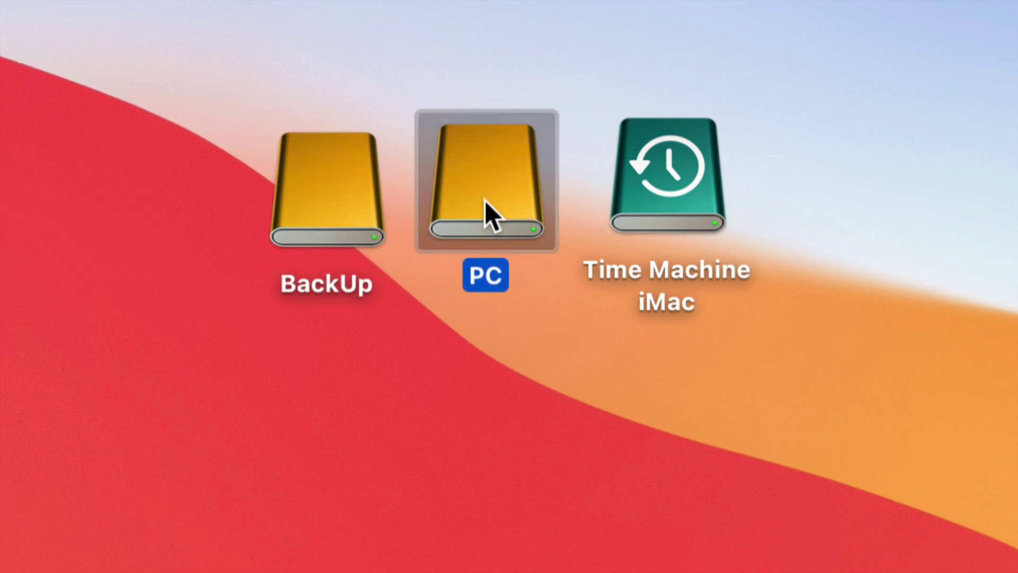
pyautogui.click(533, 329)
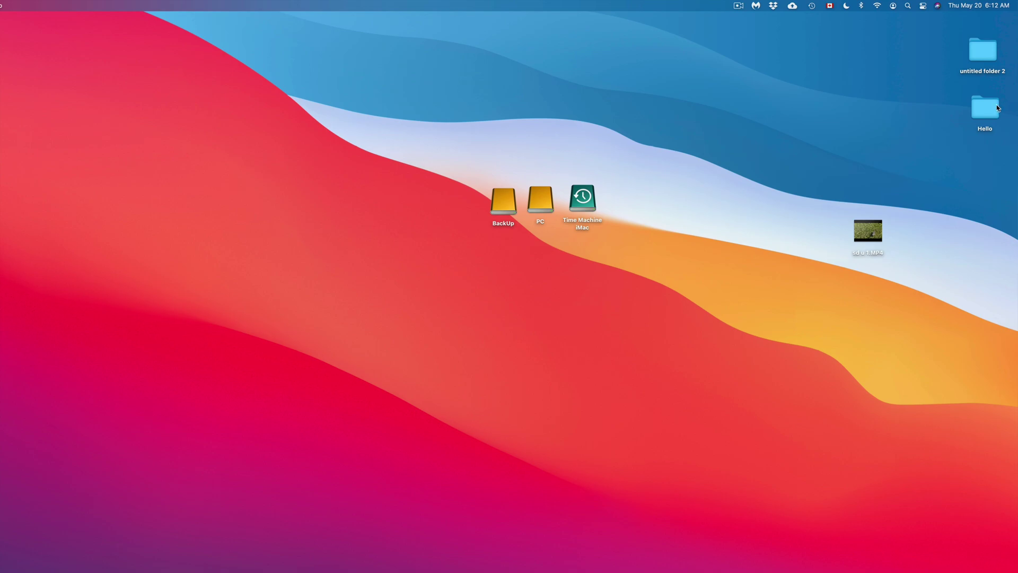
# Step: Move the Hello folder and sd u 1.MP4 on the desktop to the free space beside the Time Machine iMac drive
pyautogui.moveTo(999, 108); pyautogui.dragTo(545, 241)
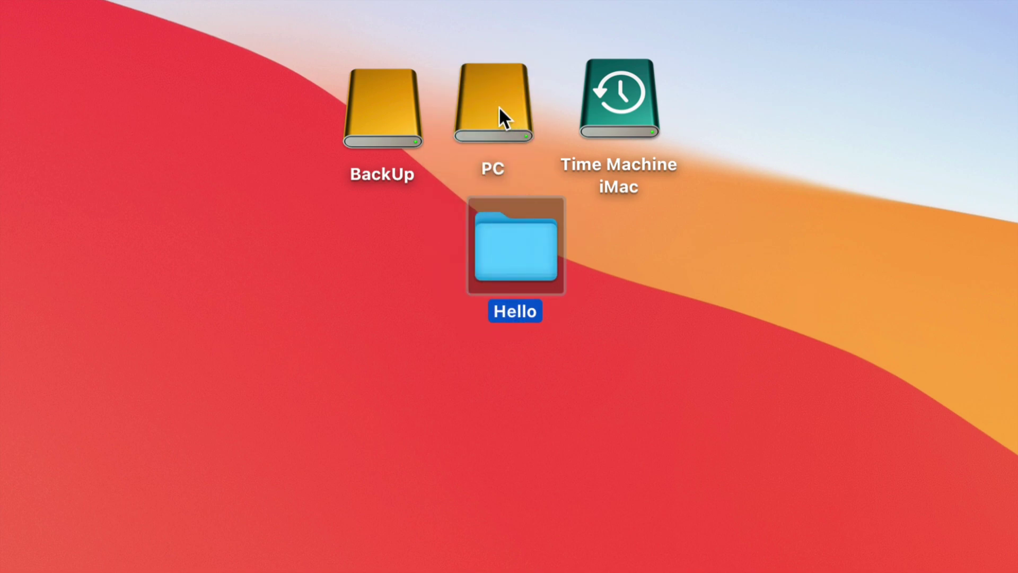
pyautogui.click(498, 111)
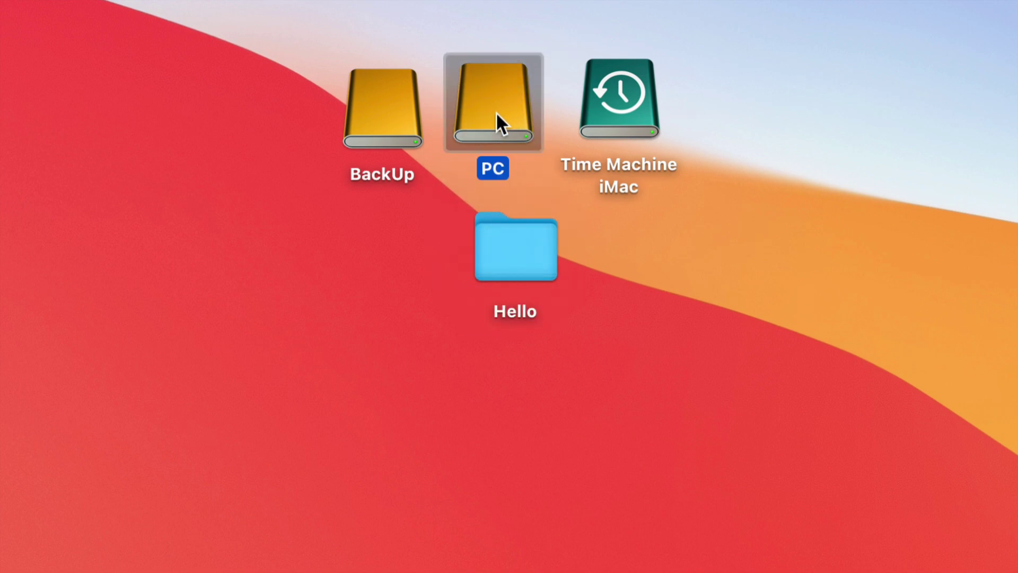
pyautogui.click(635, 122)
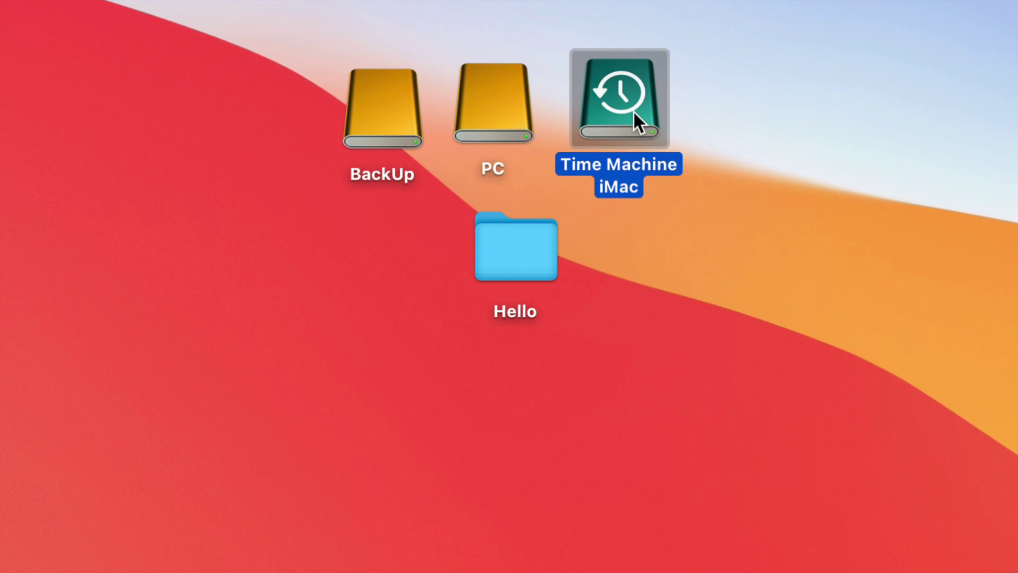
pyautogui.moveTo(551, 247); pyautogui.dragTo(699, 305)
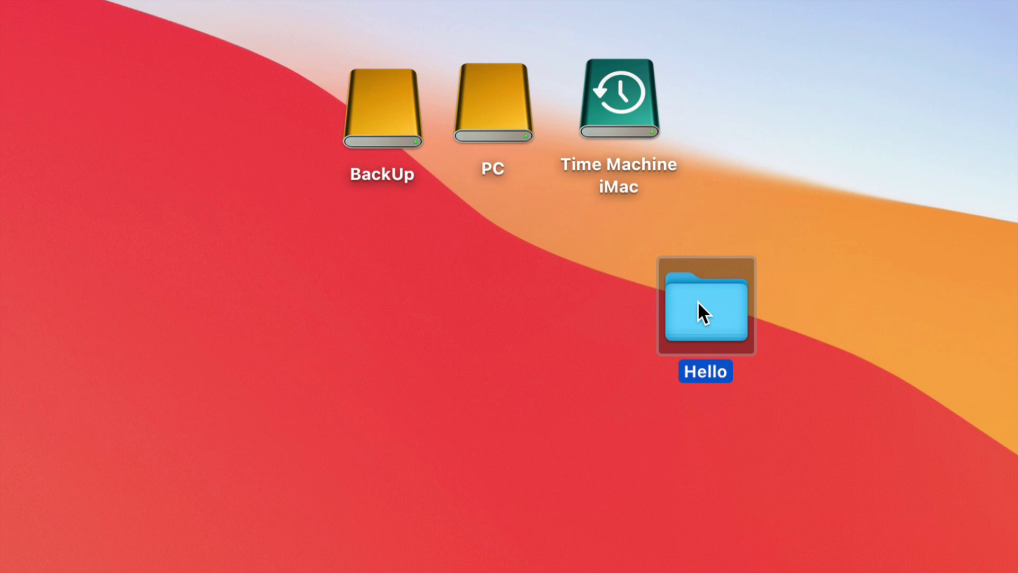
pyautogui.moveTo(697, 303); pyautogui.dragTo(828, 112)
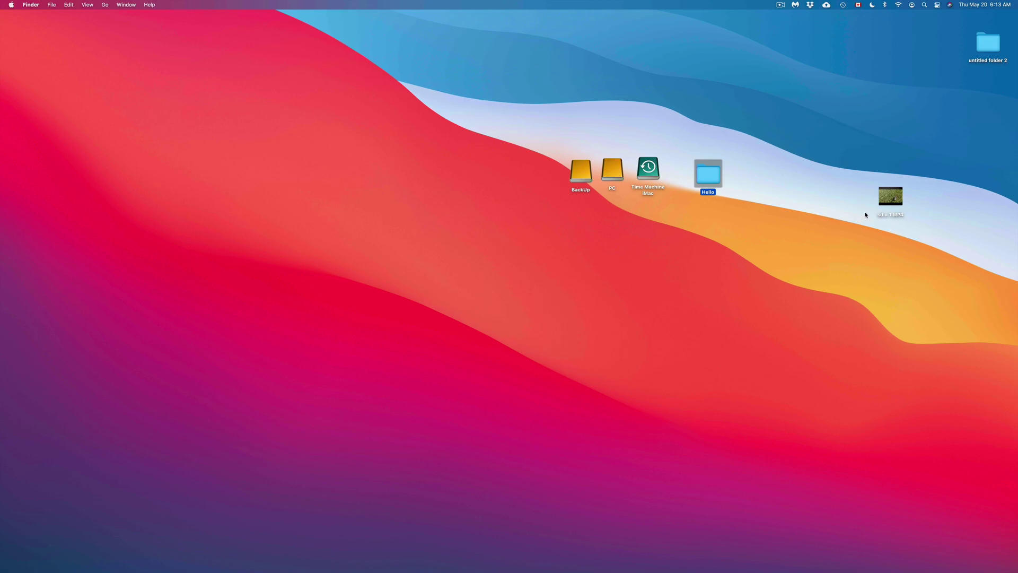
pyautogui.moveTo(888, 197); pyautogui.dragTo(743, 176)
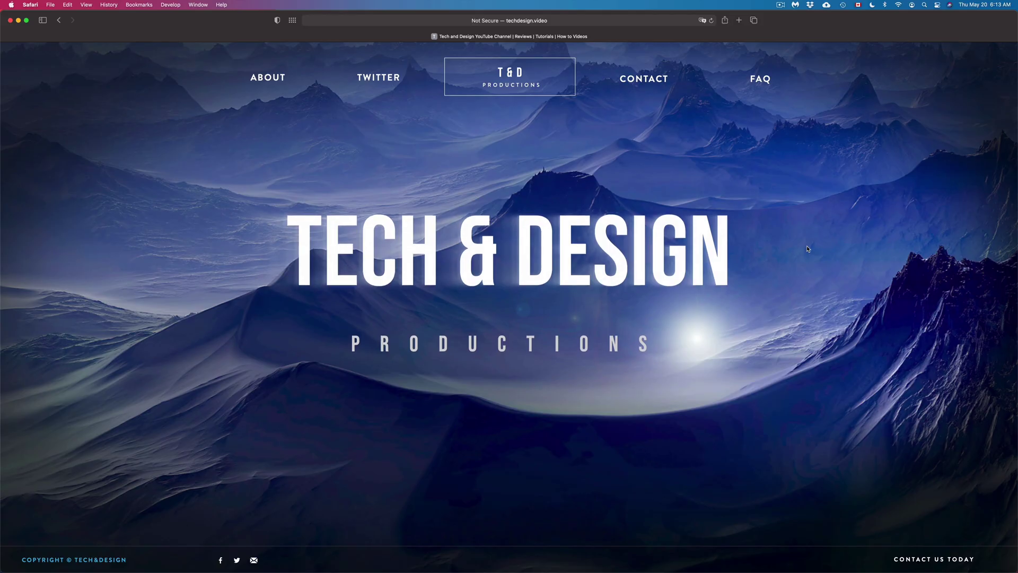